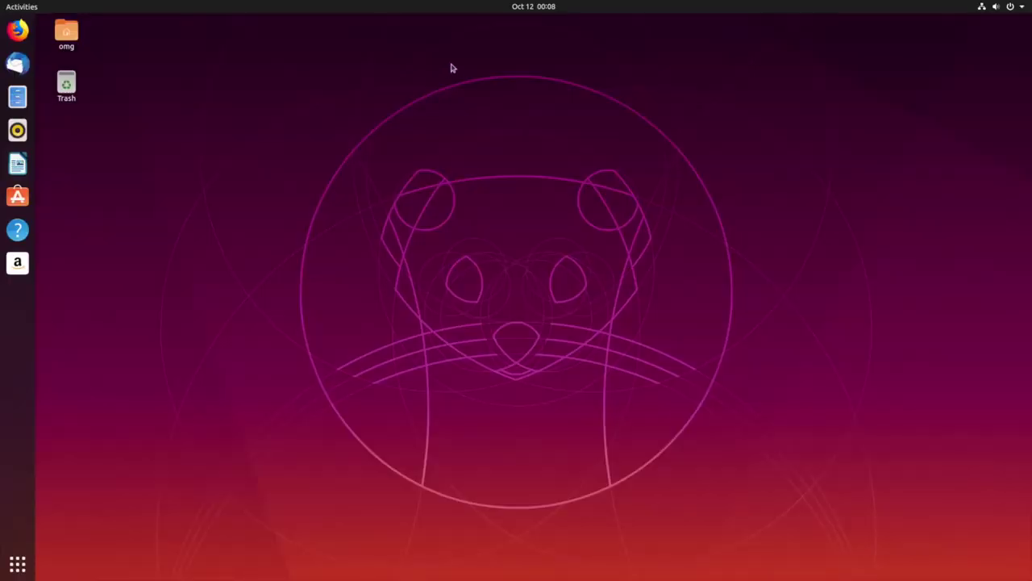
# Step: View the October 25 events in the calendar and expand the status menu's Ethernet options
pyautogui.click(533, 7)
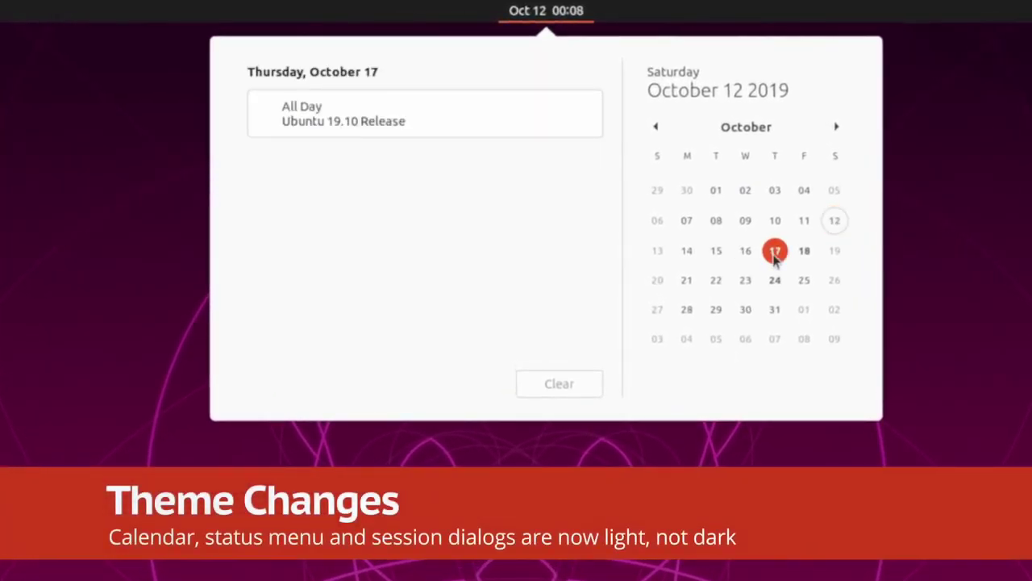
pyautogui.click(801, 278)
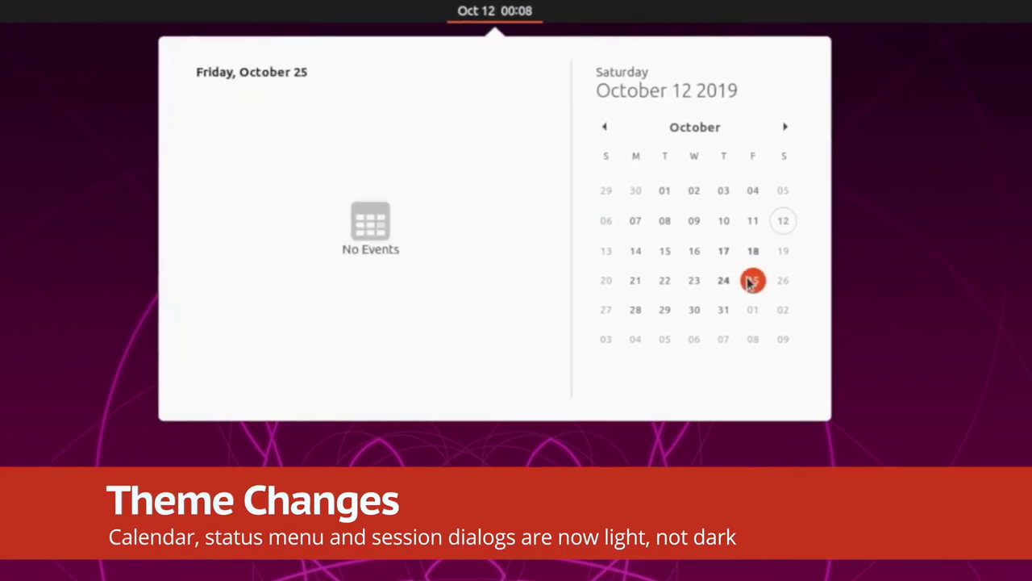
pyautogui.click(908, 237)
pyautogui.click(994, 11)
pyautogui.click(928, 115)
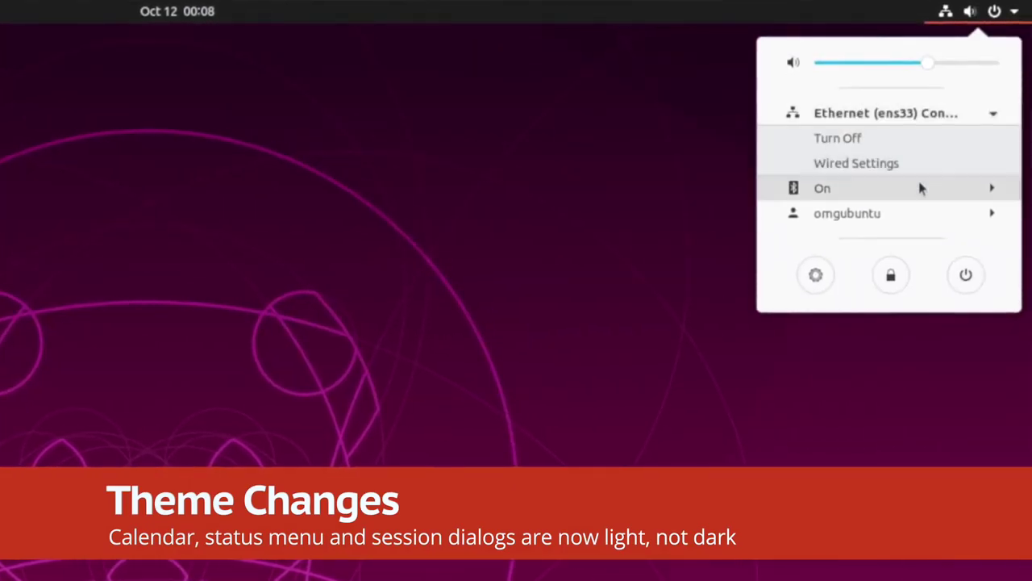
# Step: Check the Bluetooth options and power-off dialog, then eject the USB drive from the dock
pyautogui.click(921, 188)
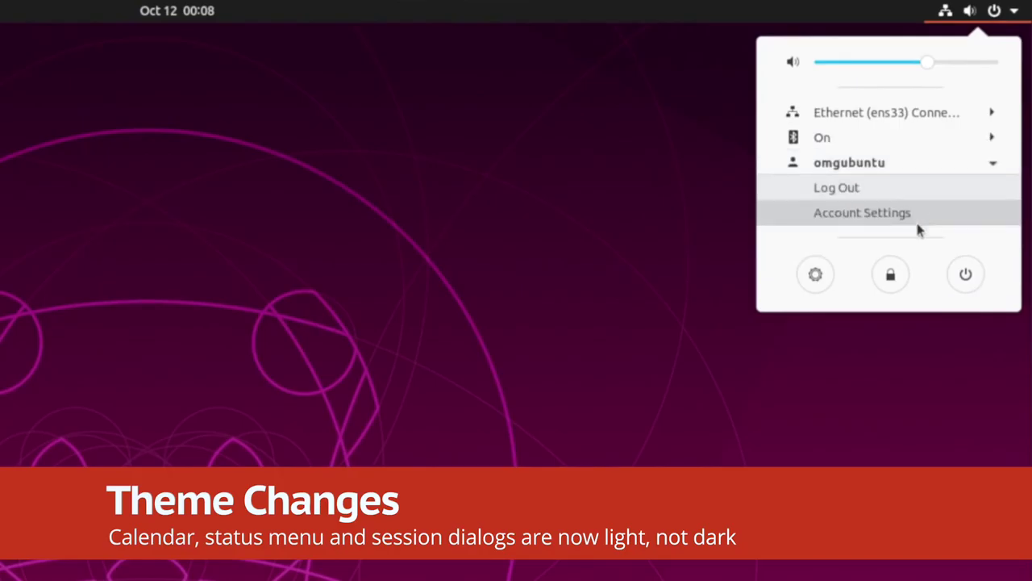
pyautogui.click(965, 273)
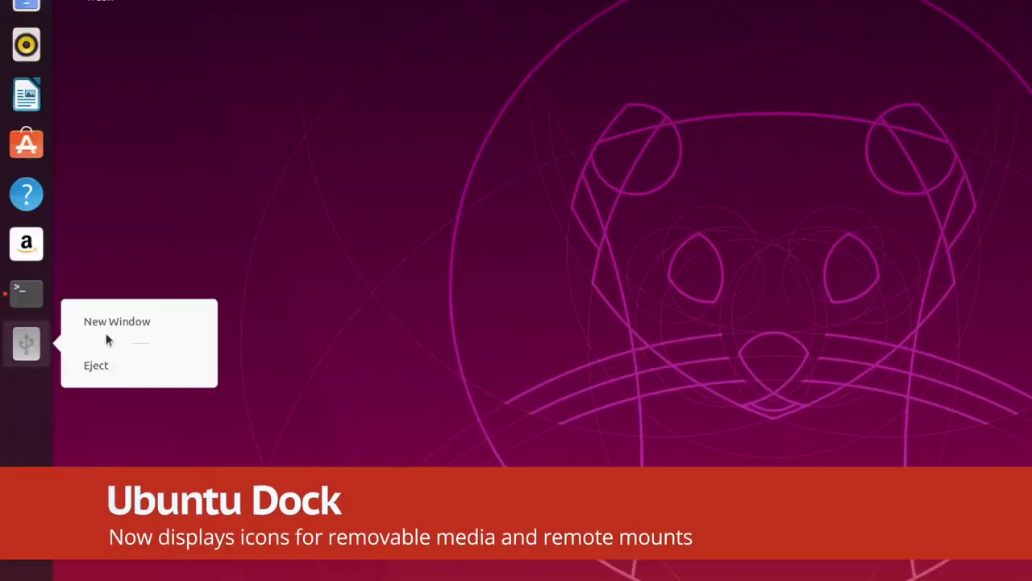
pyautogui.click(110, 365)
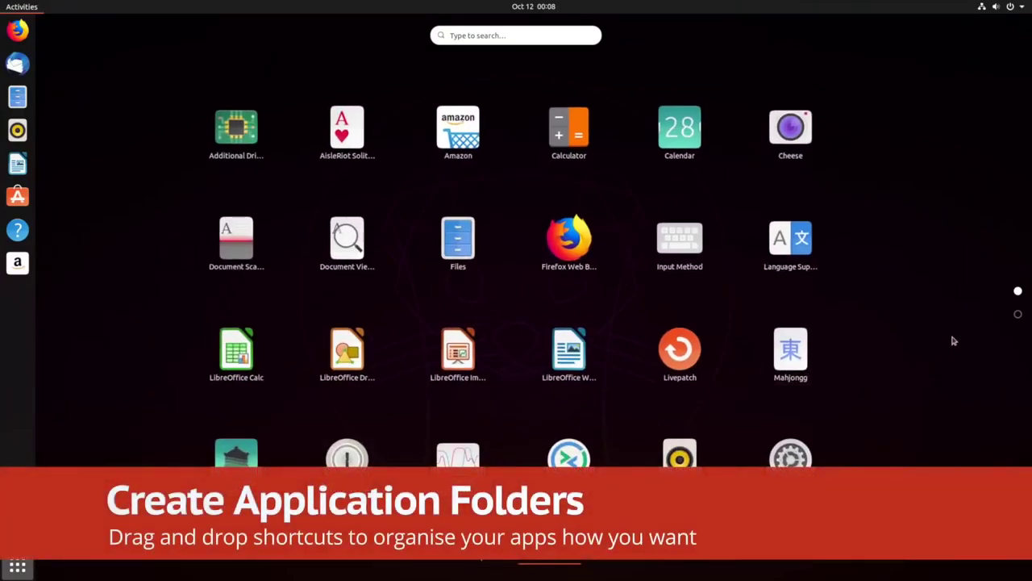
# Step: On the second app page, combine Videos and Ubuntu Software into a folder named 'Varied'
pyautogui.click(1019, 314)
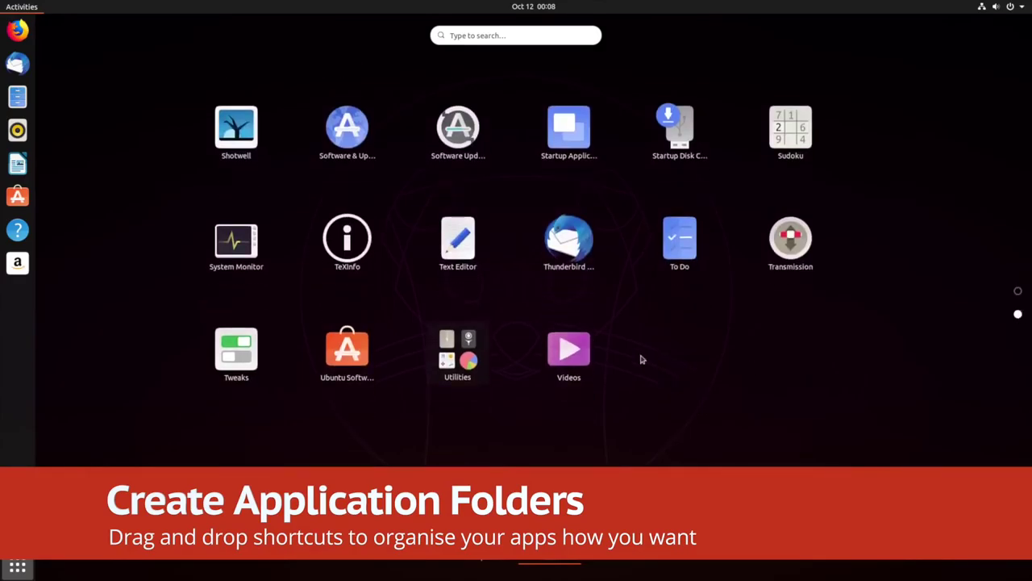
pyautogui.moveTo(575, 367); pyautogui.dragTo(366, 353)
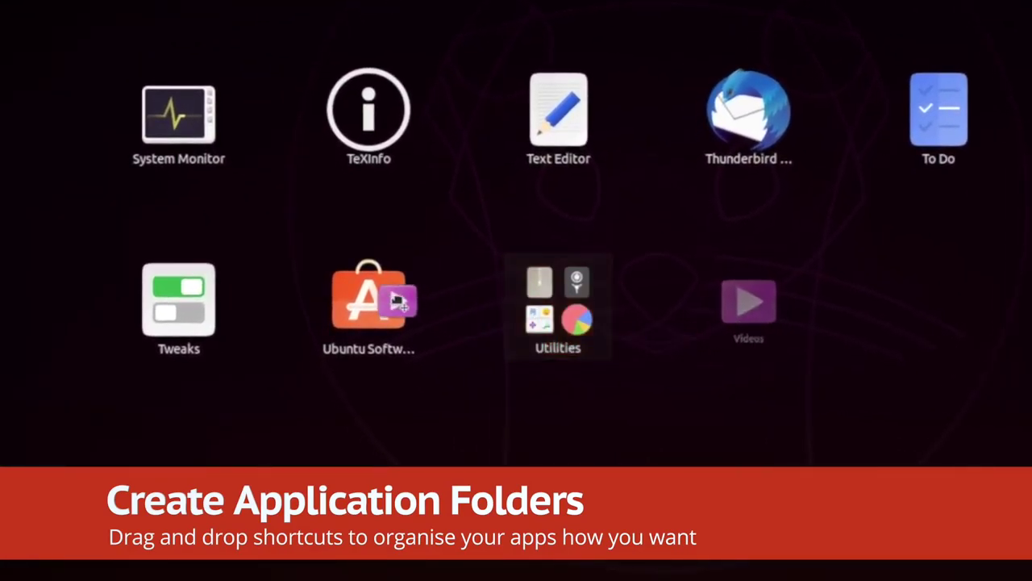
pyautogui.rightClick(379, 305)
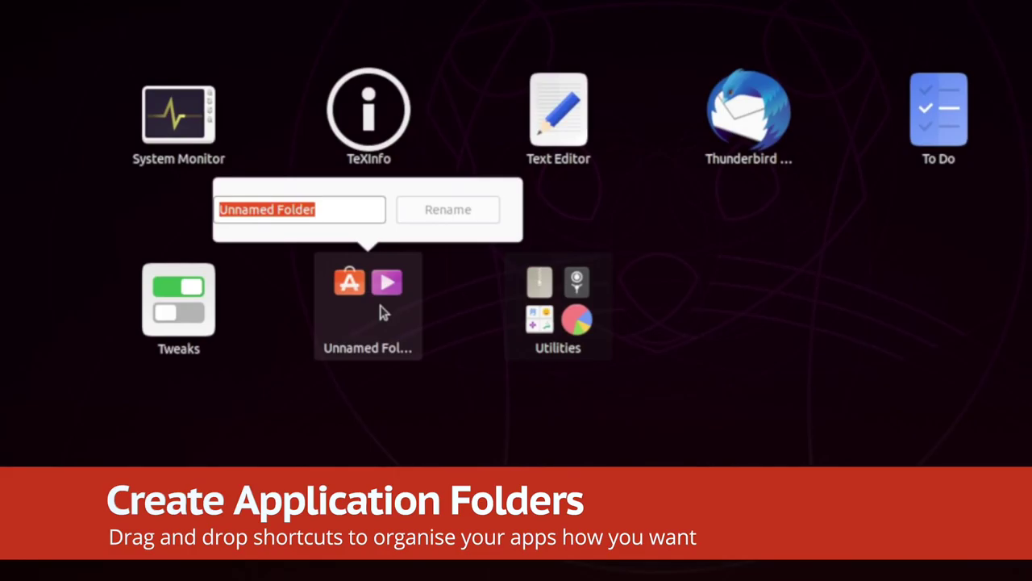
pyautogui.write('Varied')
pyautogui.press('Return')
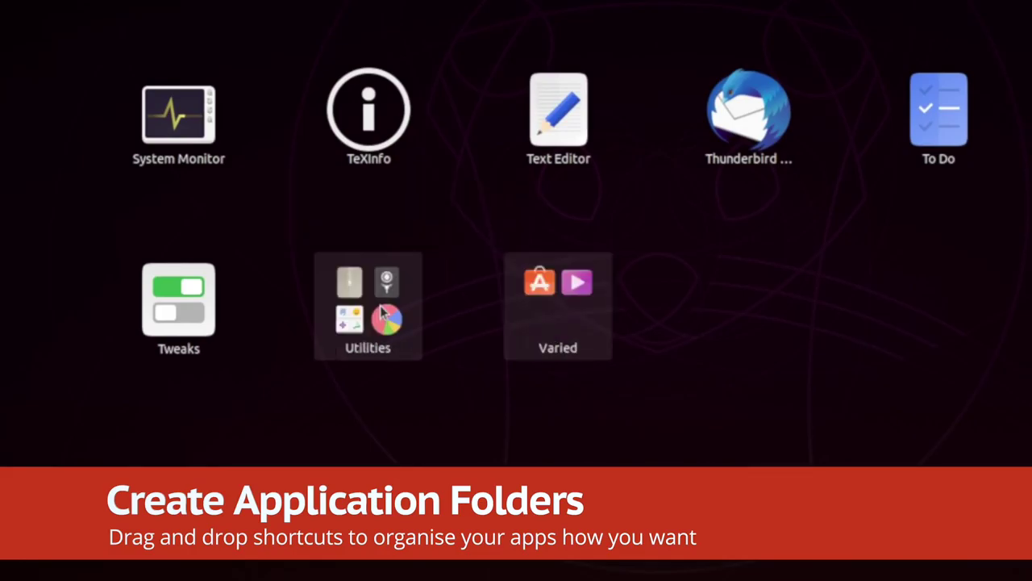
# Step: Open the Varied folder to confirm its contents, then return to the desktop
pyautogui.click(575, 335)
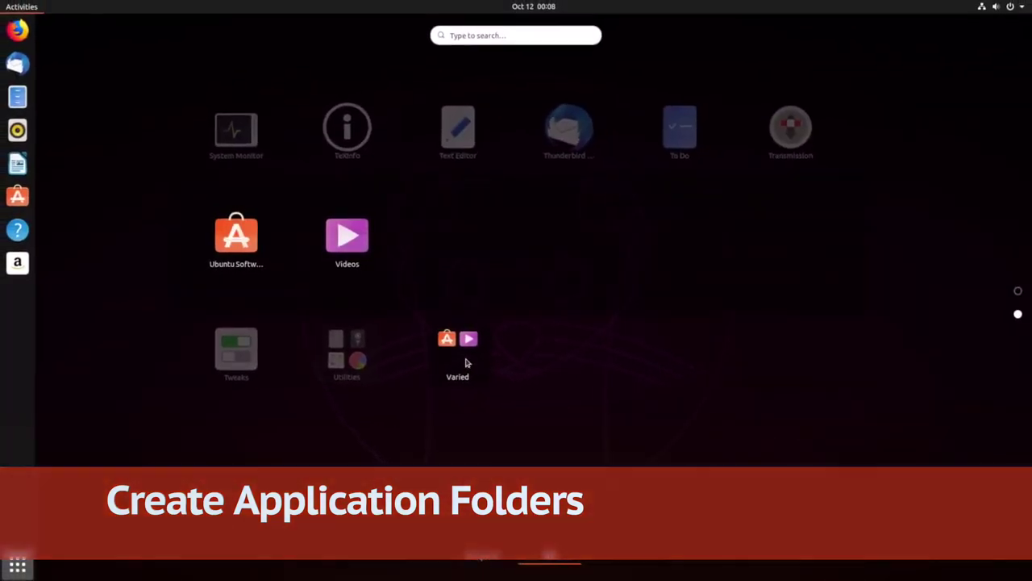
pyautogui.click(466, 363)
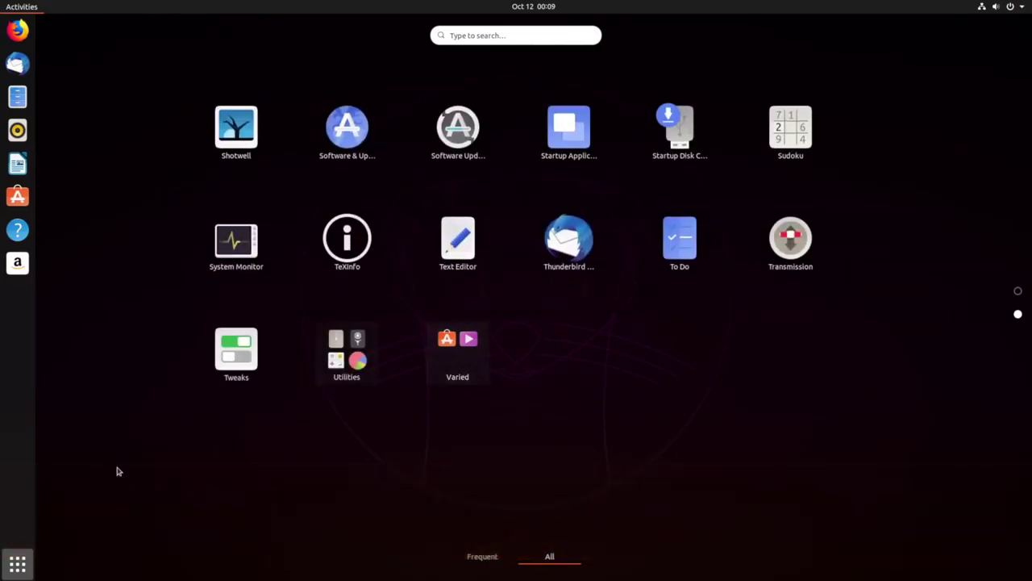
pyautogui.click(24, 554)
# Step: From Change Background, apply the pink faceted Ubuntu image to the desktop and the fox to the lock screen
pyautogui.rightClick(457, 293)
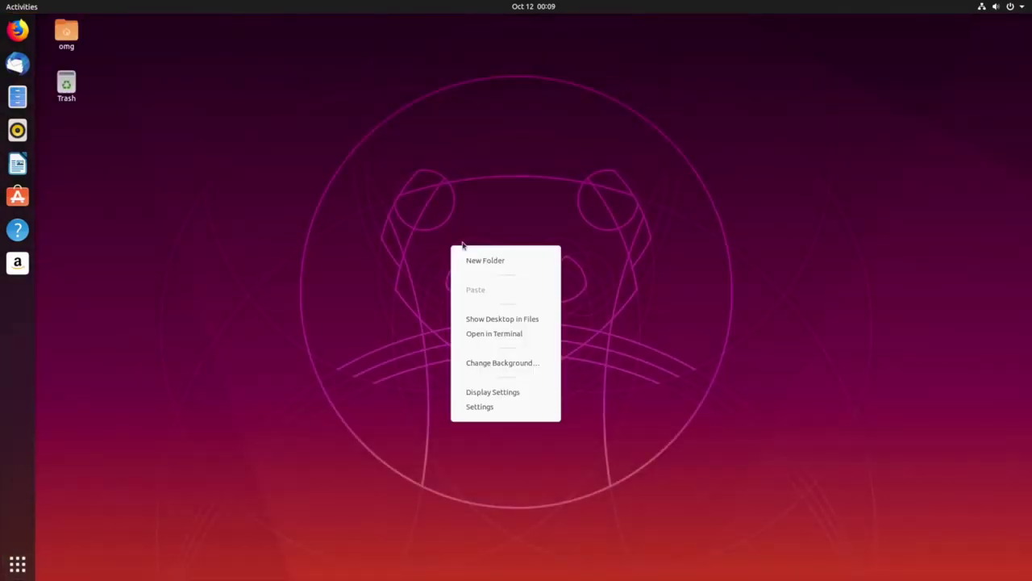
pyautogui.click(506, 363)
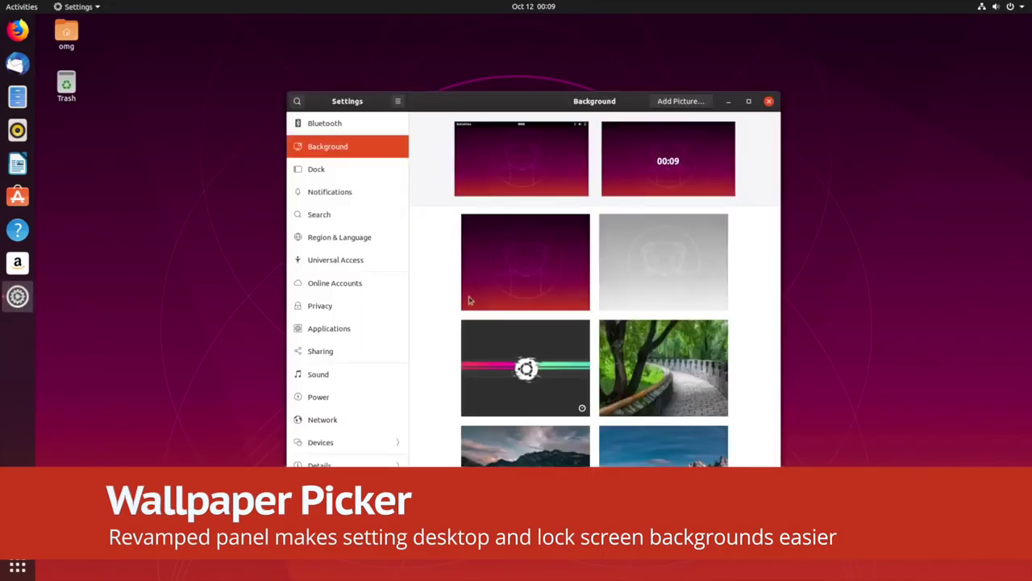
pyautogui.scroll(-5, 575, 292)
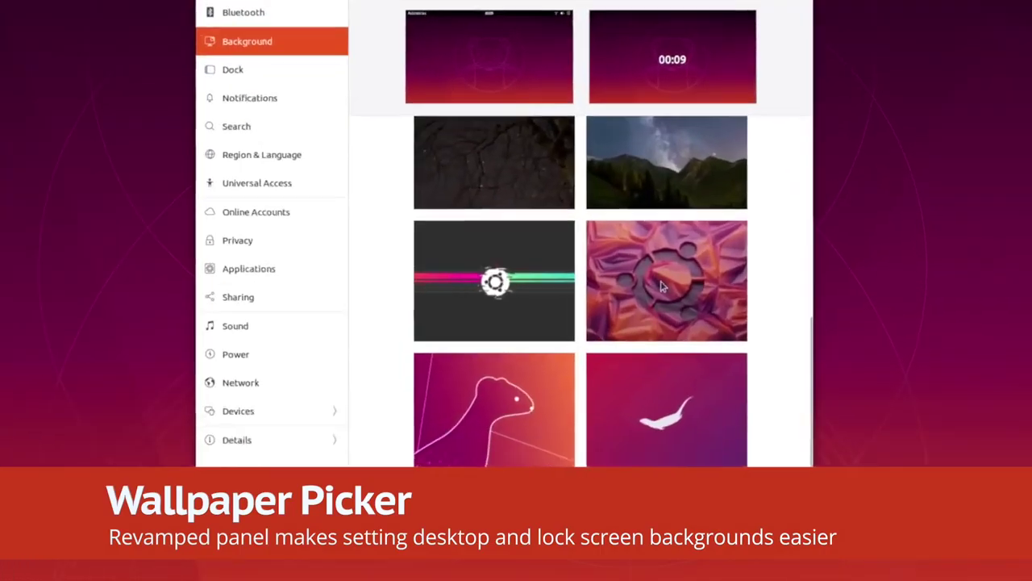
pyautogui.click(655, 341)
pyautogui.click(669, 428)
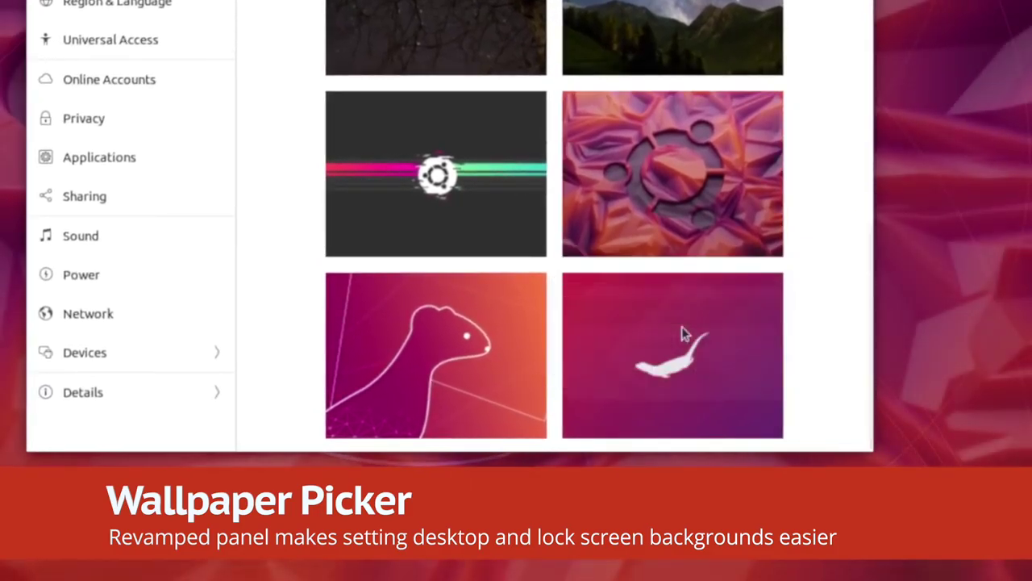
pyautogui.click(505, 326)
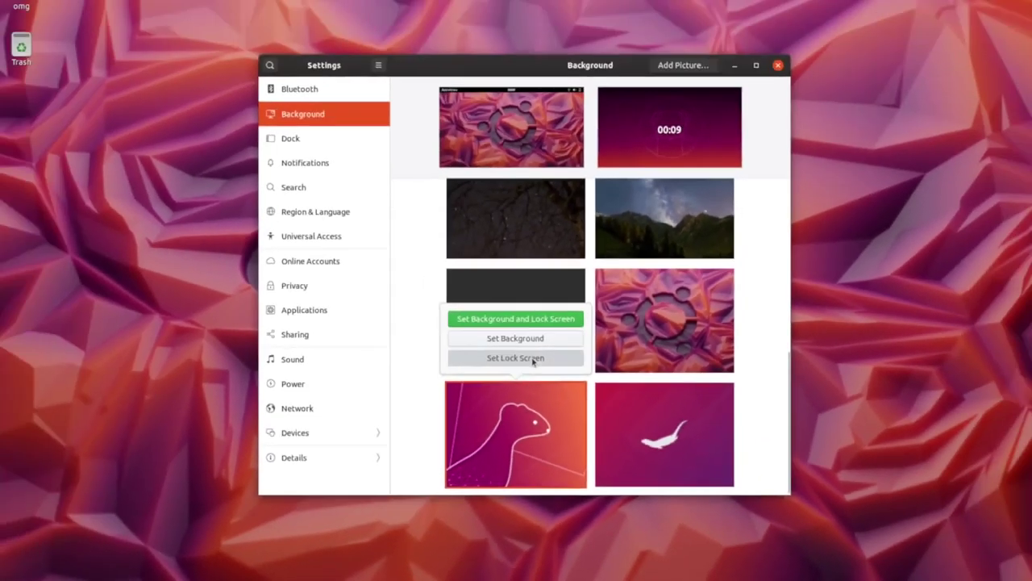
pyautogui.click(532, 358)
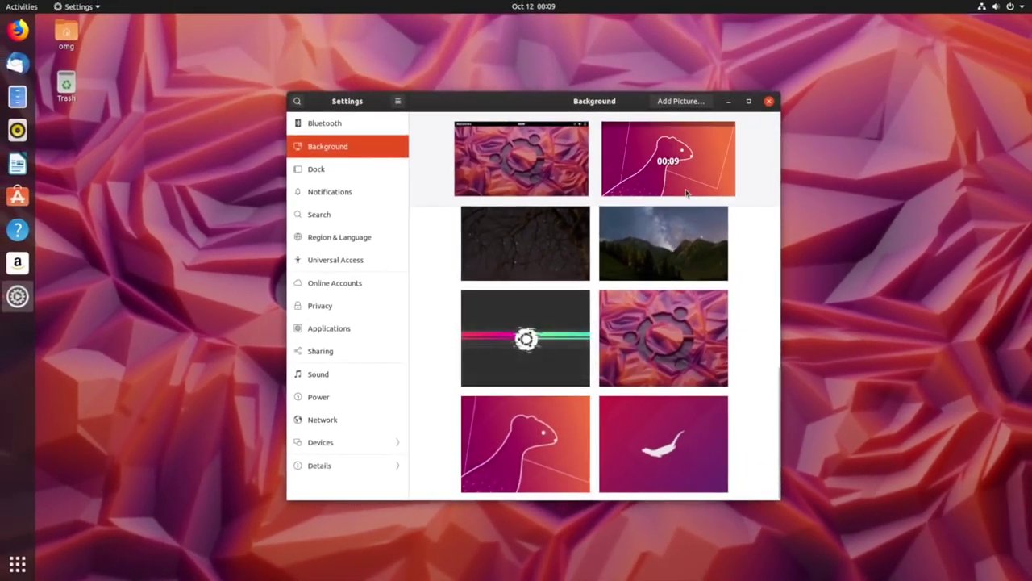
# Step: Lock the screen with Super+L to see the fox wallpaper, then pick the default purple wallpaper
pyautogui.press('super+l')
pyautogui.moveTo(608, 408); pyautogui.dragTo(616, 251)
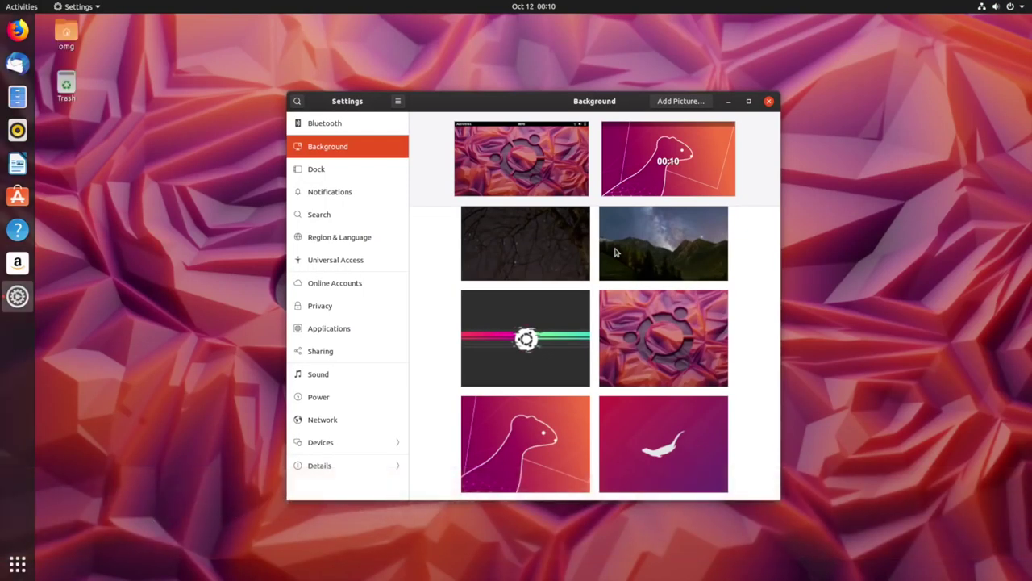
pyautogui.click(553, 273)
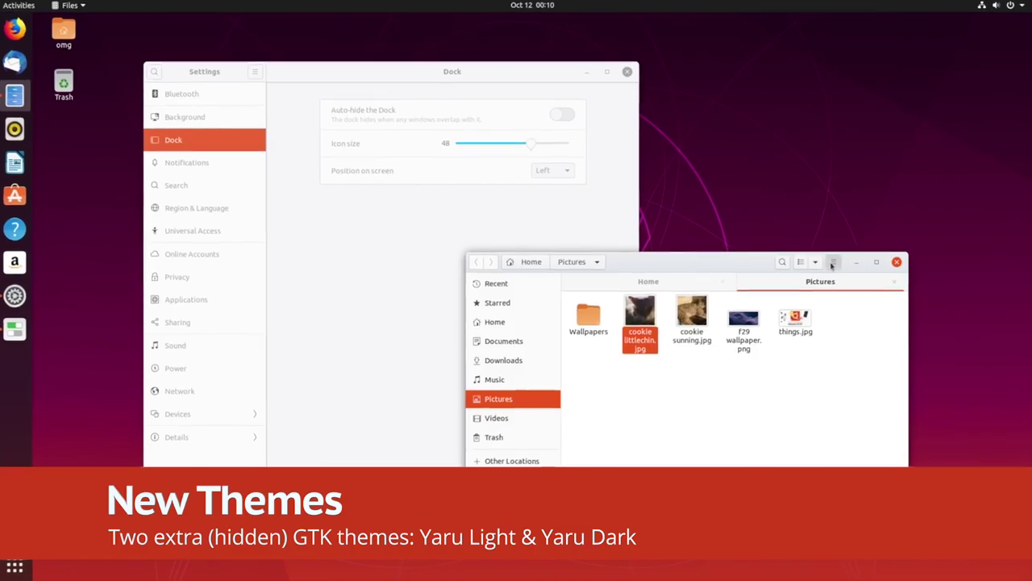
# Step: Compare the Files main menu in both themes, centre the Home window, and open Night Light settings
pyautogui.click(834, 262)
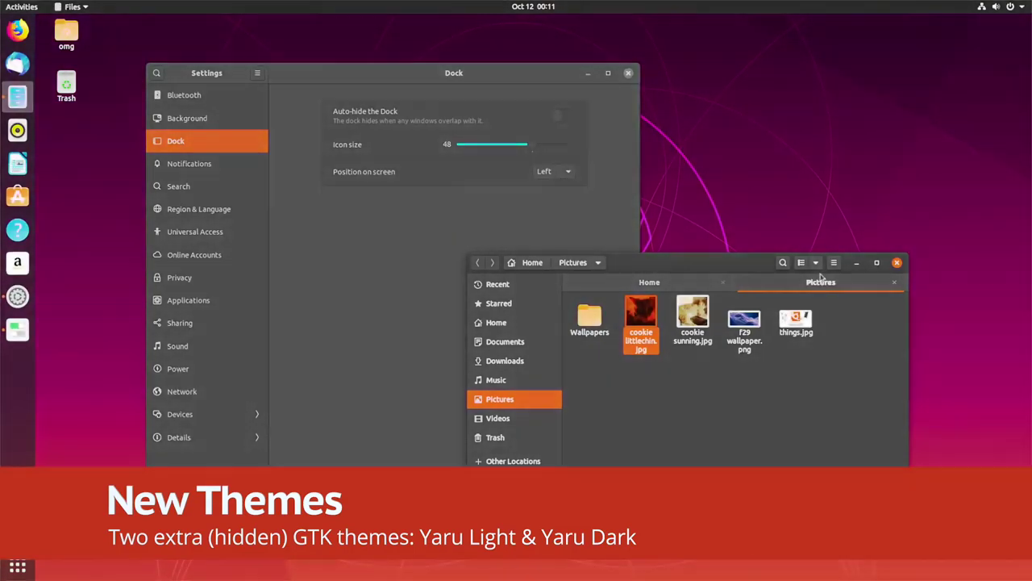
pyautogui.click(833, 259)
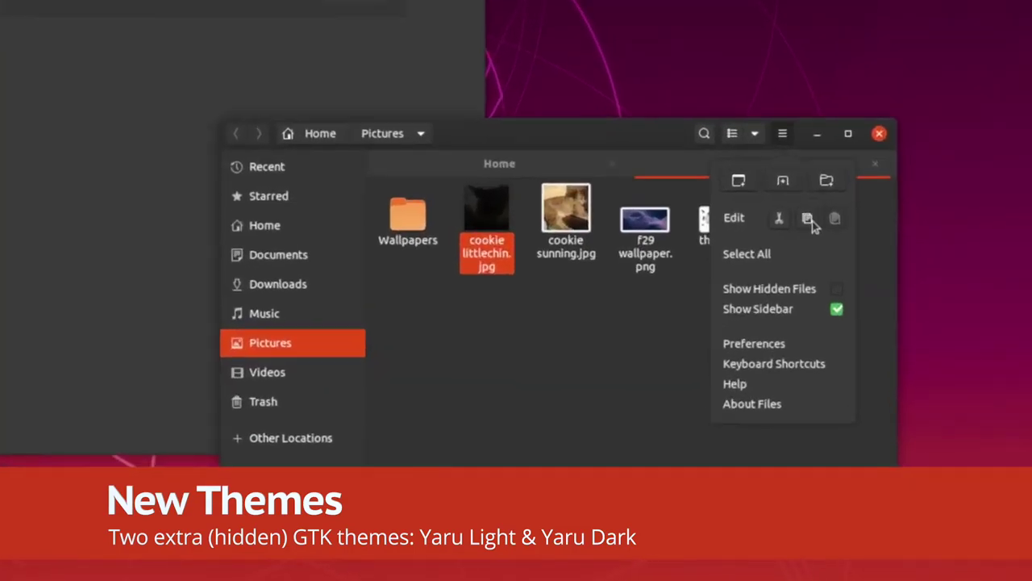
pyautogui.click(85, 12)
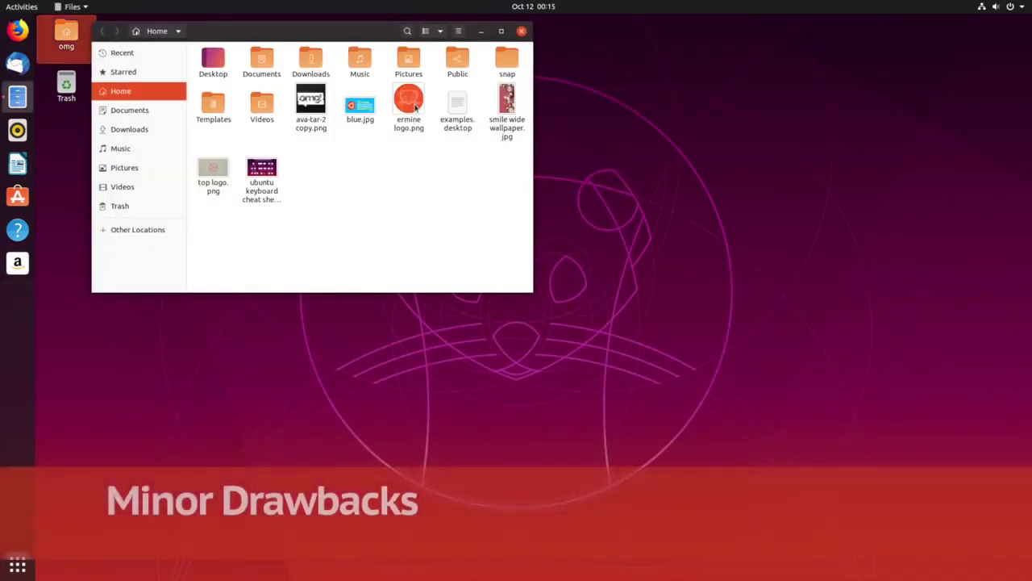
pyautogui.moveTo(336, 38); pyautogui.dragTo(660, 166)
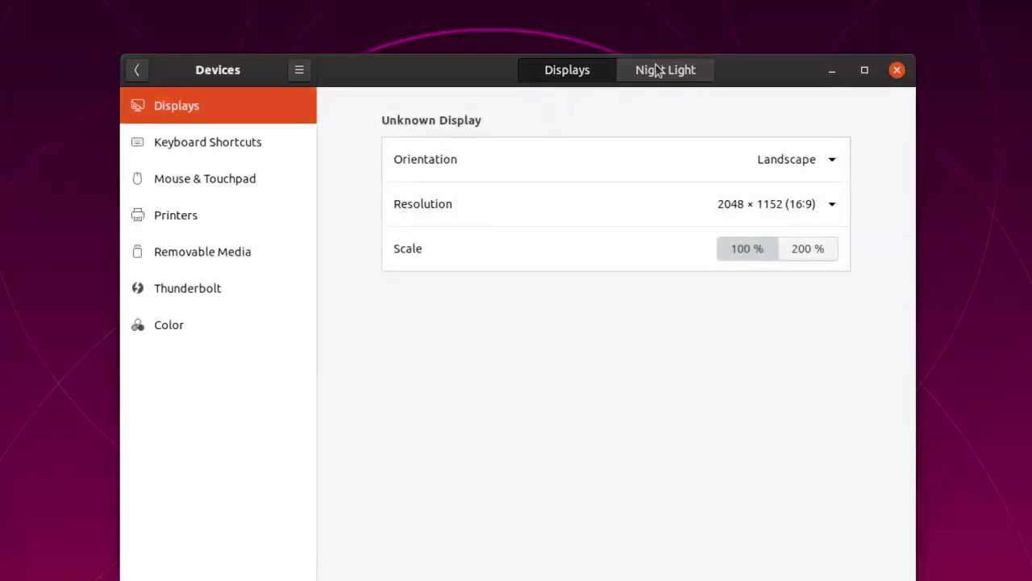
pyautogui.click(656, 71)
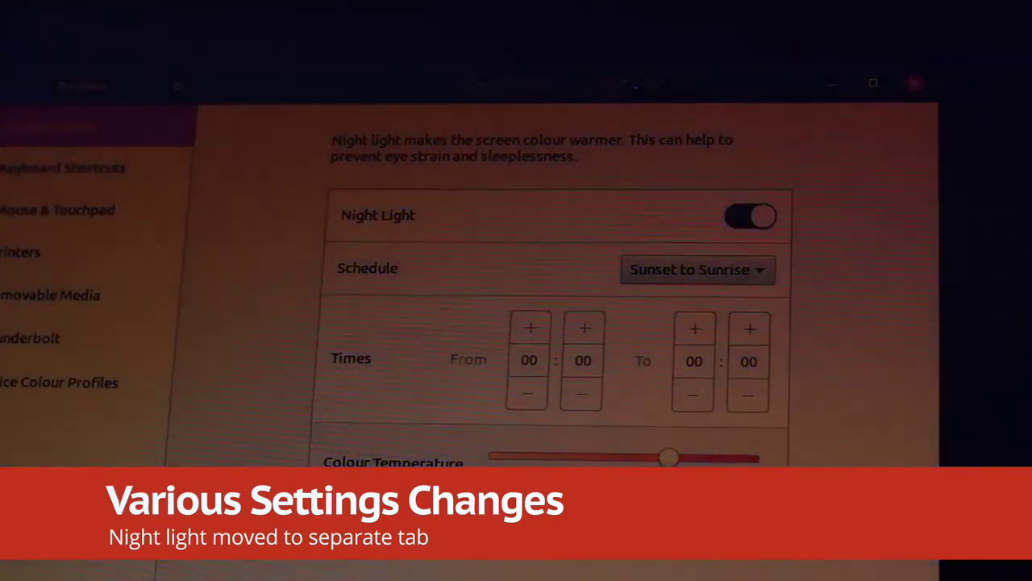
# Step: Warm the Night Light colour temperature, turn Night Light off, and connect to the Meow Wi-Fi network
pyautogui.moveTo(668, 458); pyautogui.dragTo(695, 458)
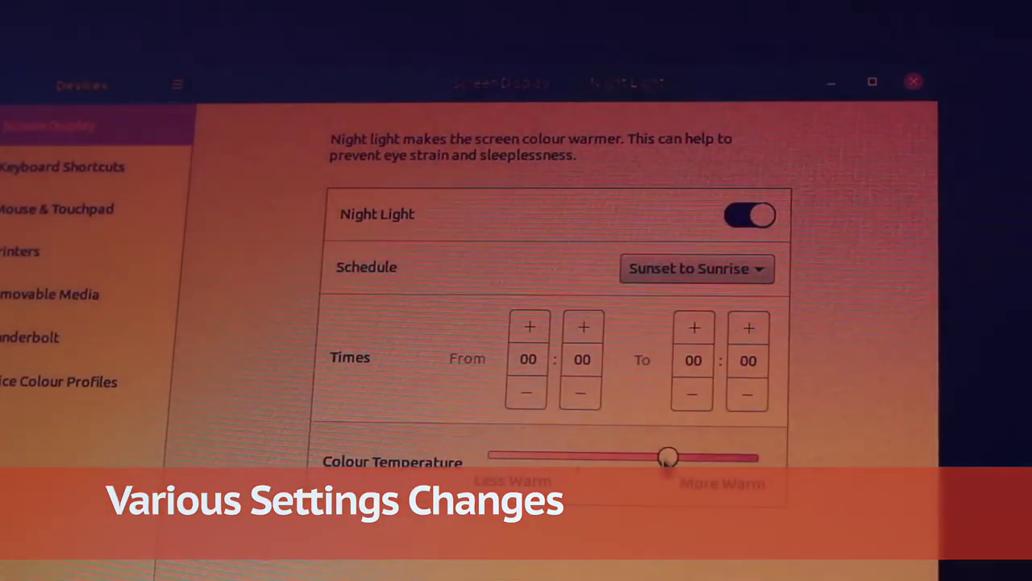
pyautogui.click(746, 216)
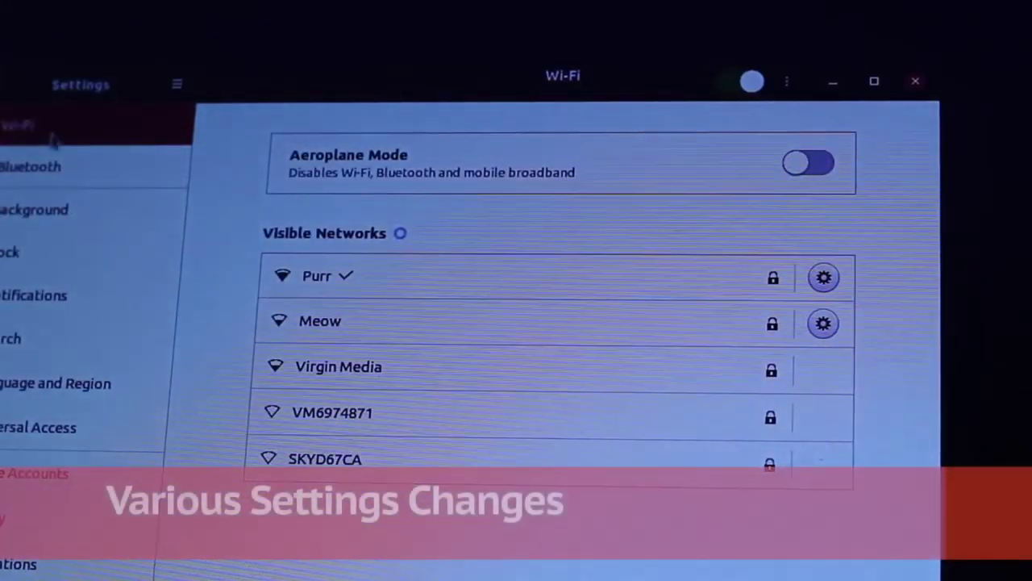
pyautogui.click(540, 338)
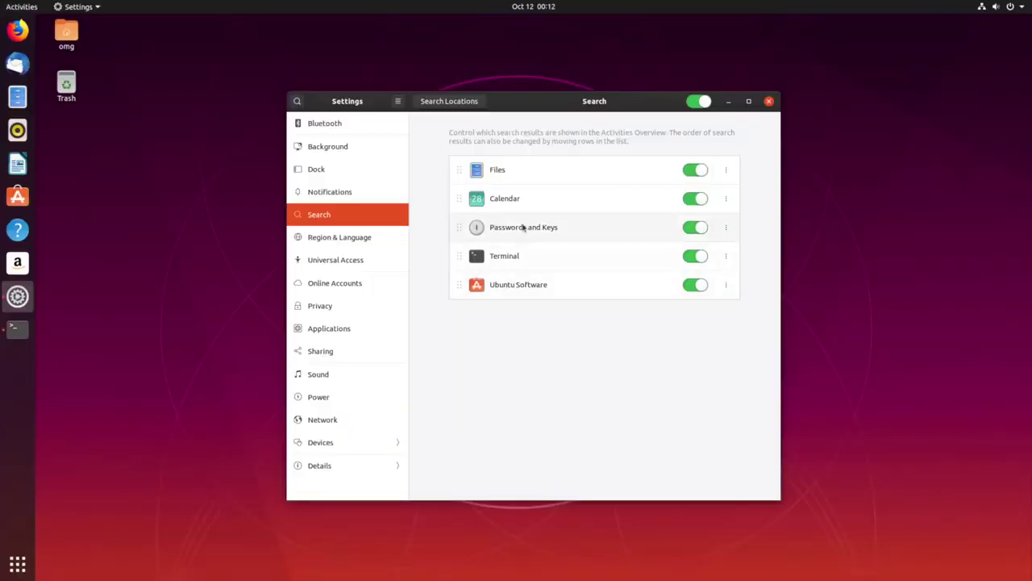
# Step: Move Terminal higher in the search provider order, then start a search in the Activities overview
pyautogui.moveTo(516, 256); pyautogui.dragTo(502, 277)
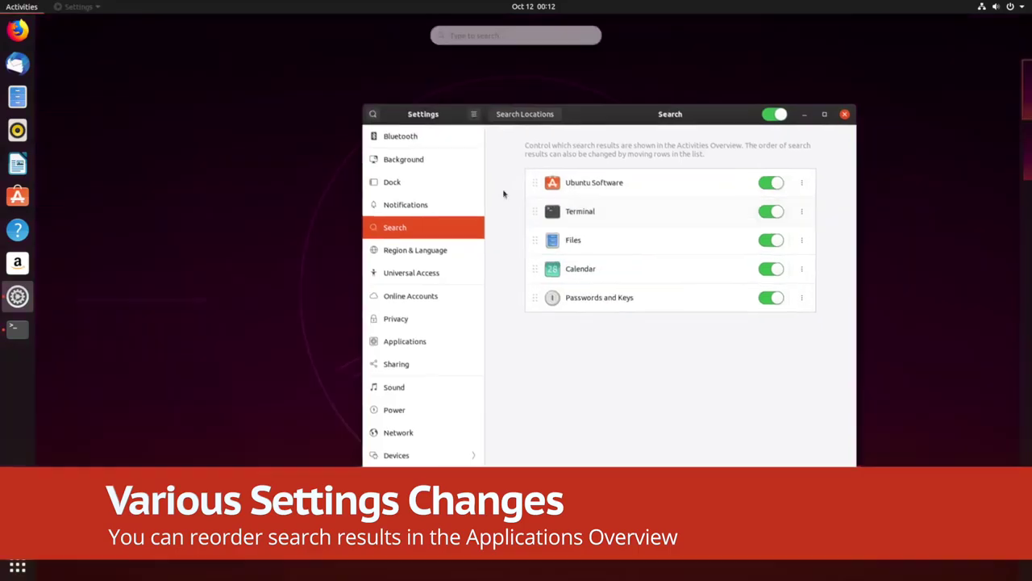
pyautogui.press('super')
pyautogui.write('topl')
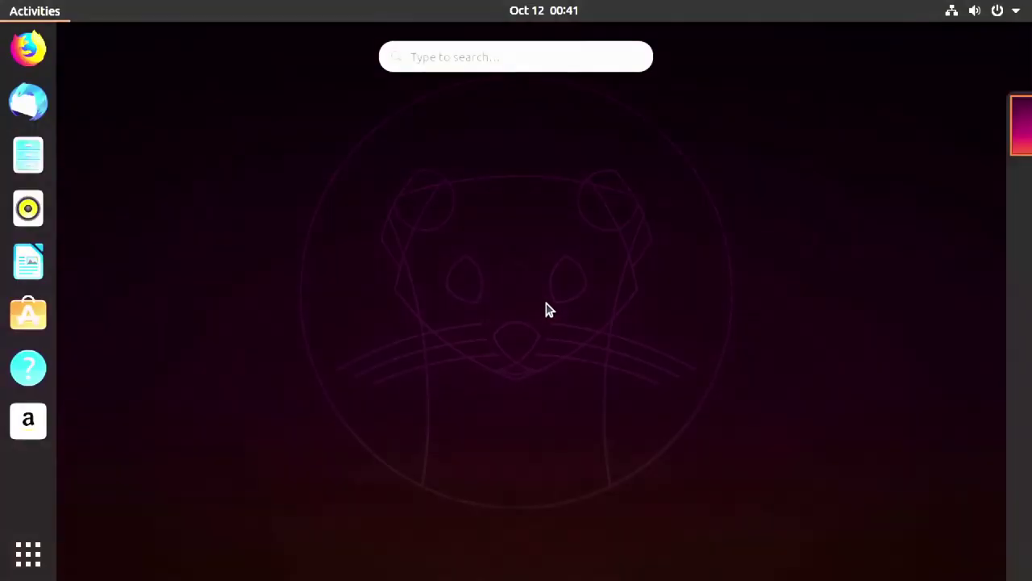
# Step: Launch Terminal from search, run top, and maximize then restore the window
pyautogui.write('terminal')
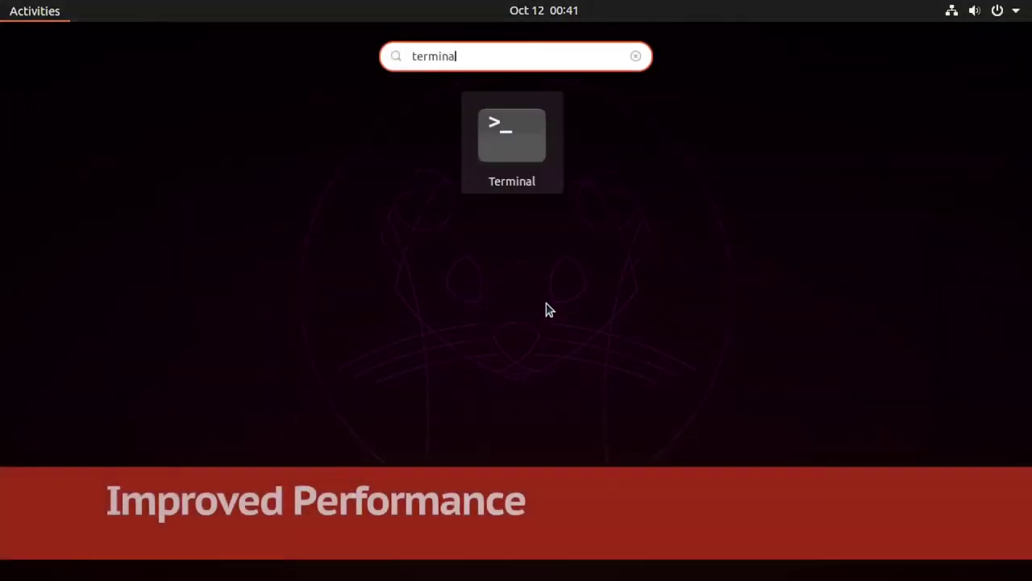
pyautogui.press('Return')
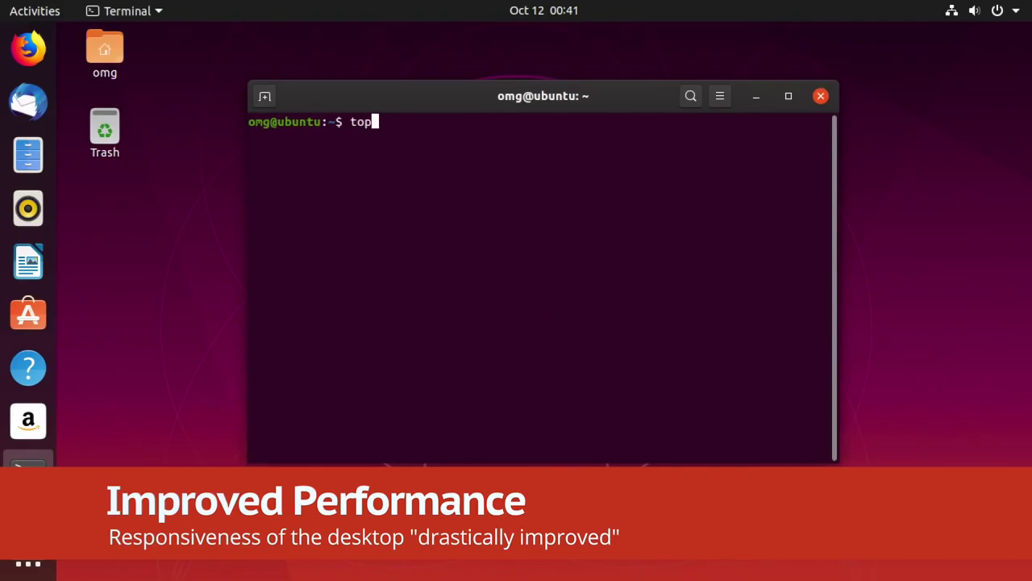
pyautogui.write('top')
pyautogui.press('Return')
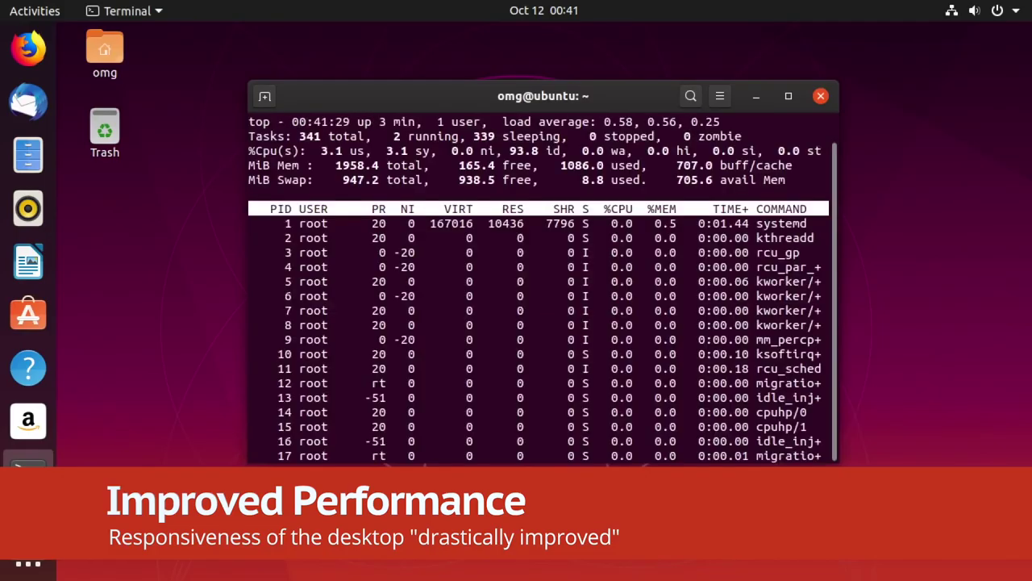
pyautogui.click(789, 96)
pyautogui.click(981, 38)
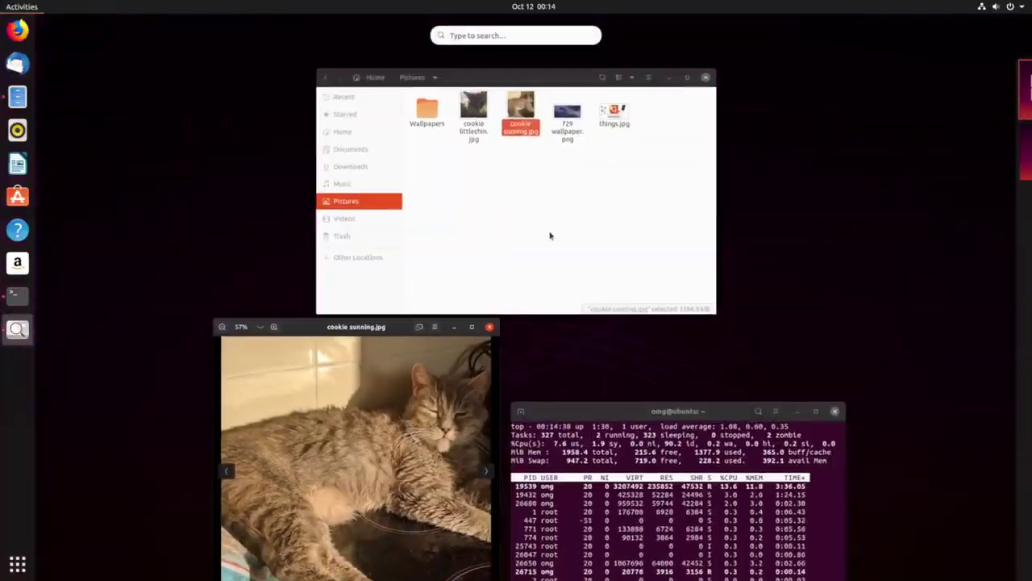
# Step: Move the cat photo viewer to workspace 2, switch to it, and begin typing uname -r
pyautogui.moveTo(401, 389); pyautogui.dragTo(1017, 135)
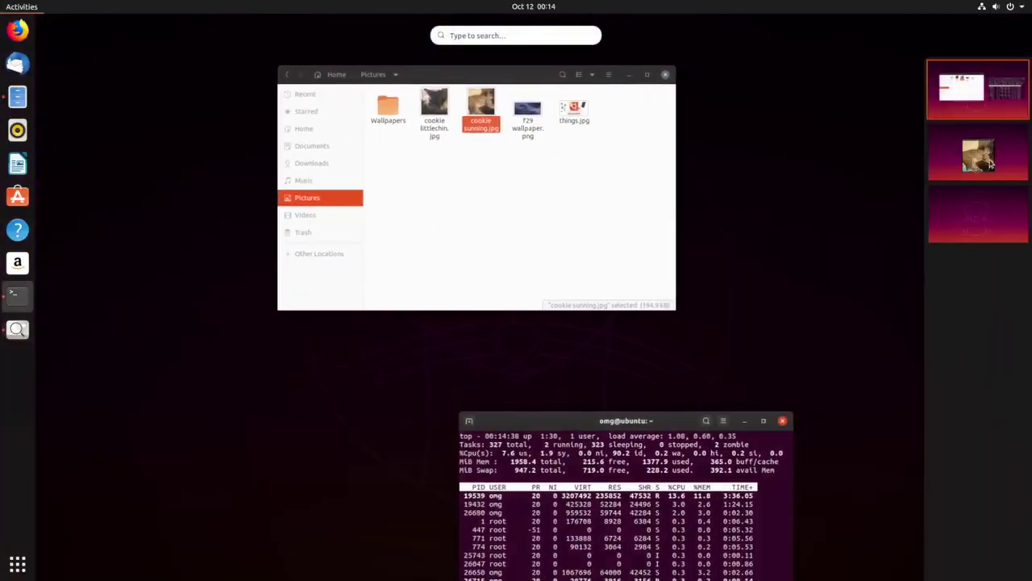
pyautogui.click(992, 164)
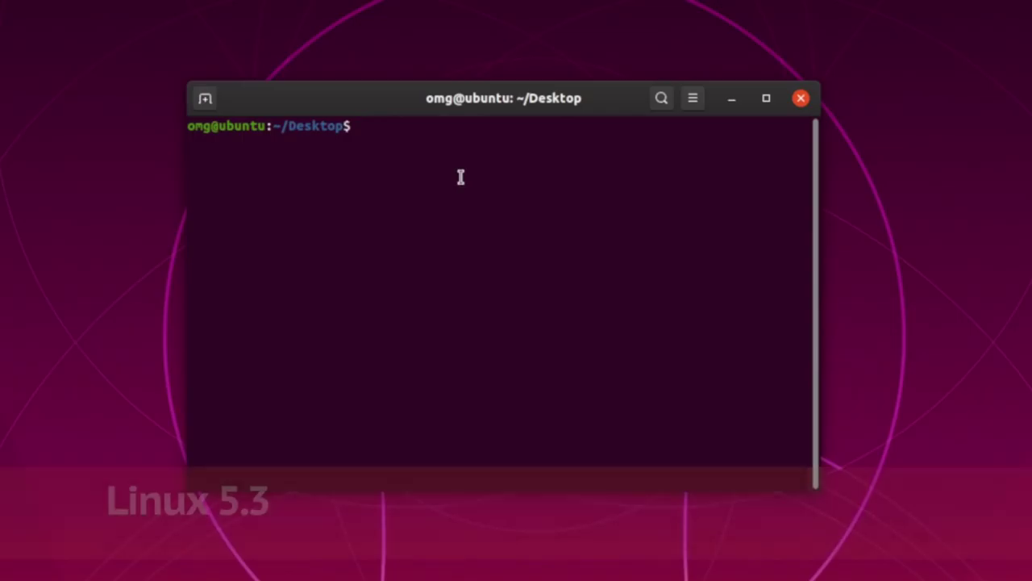
pyautogui.write('uname -r')
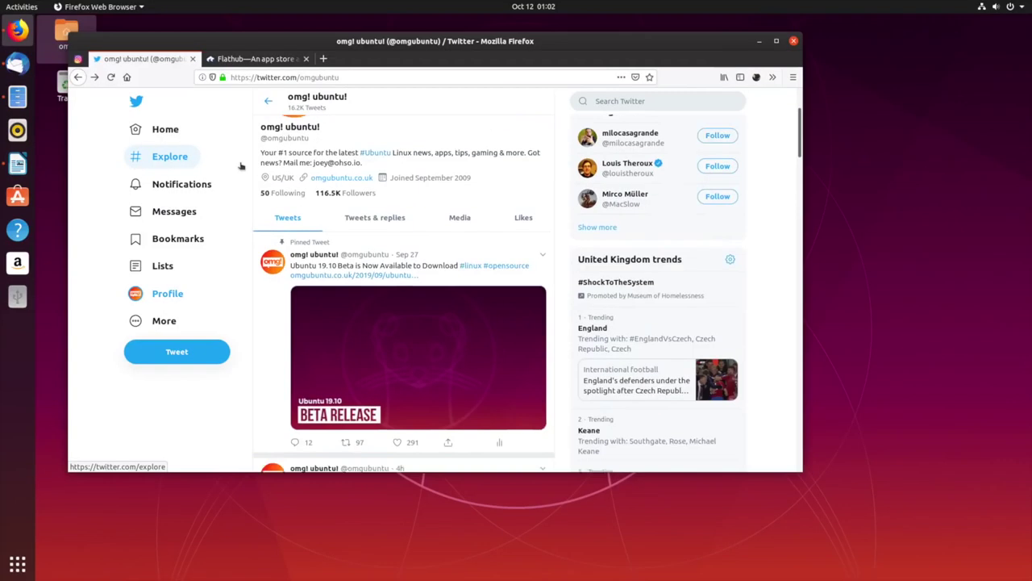
# Step: In Firefox, switch to the Flathub tab and open a new browser tab
pyautogui.scroll(-2, 241, 166)
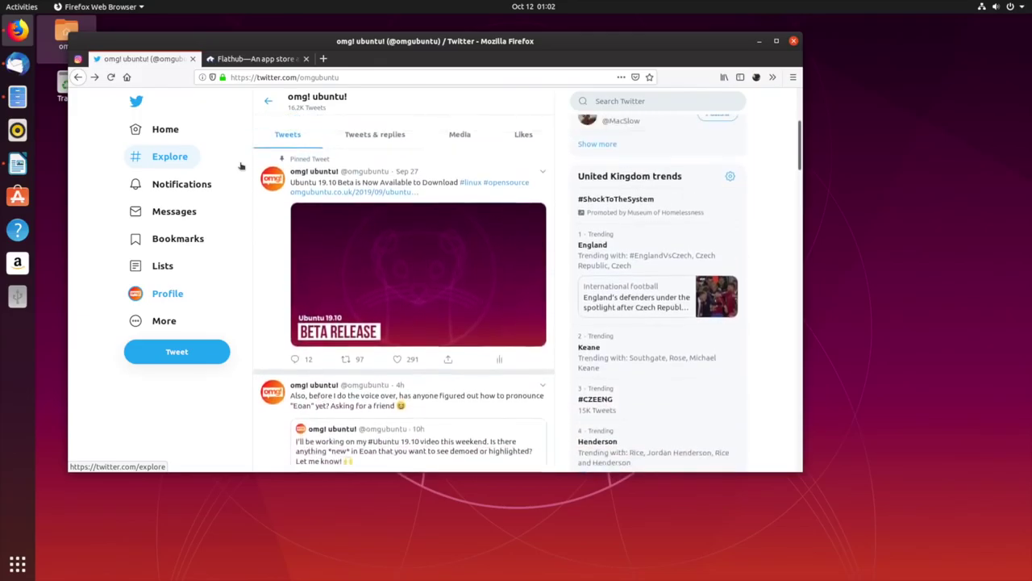
pyautogui.scroll(3, 226, 112)
pyautogui.click(237, 59)
pyautogui.click(323, 60)
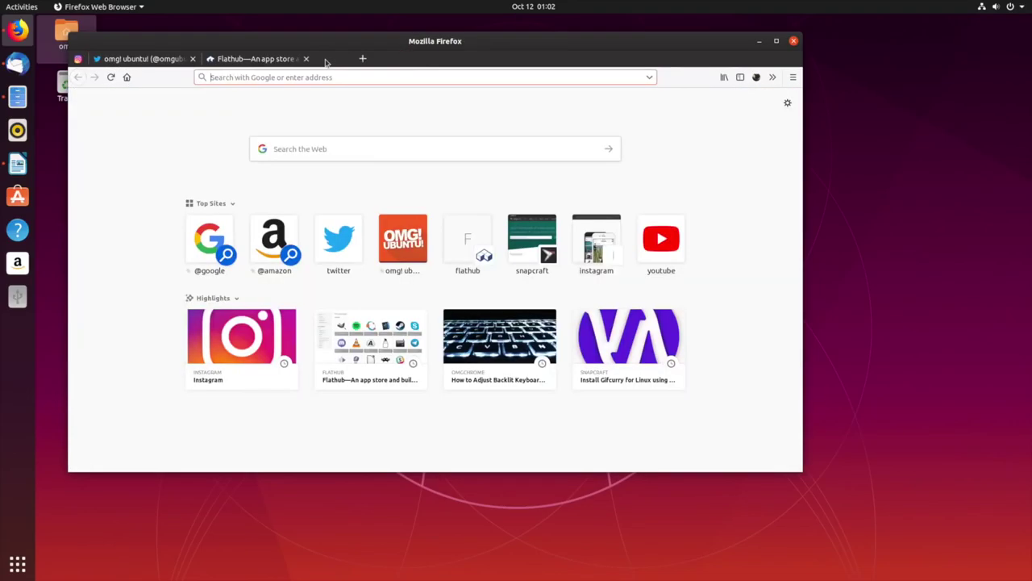
# Step: Bring forward the things to do.odt document and the Thunderbird inbox, then minimize both windows
pyautogui.click(29, 168)
pyautogui.scroll(-2, 348, 244)
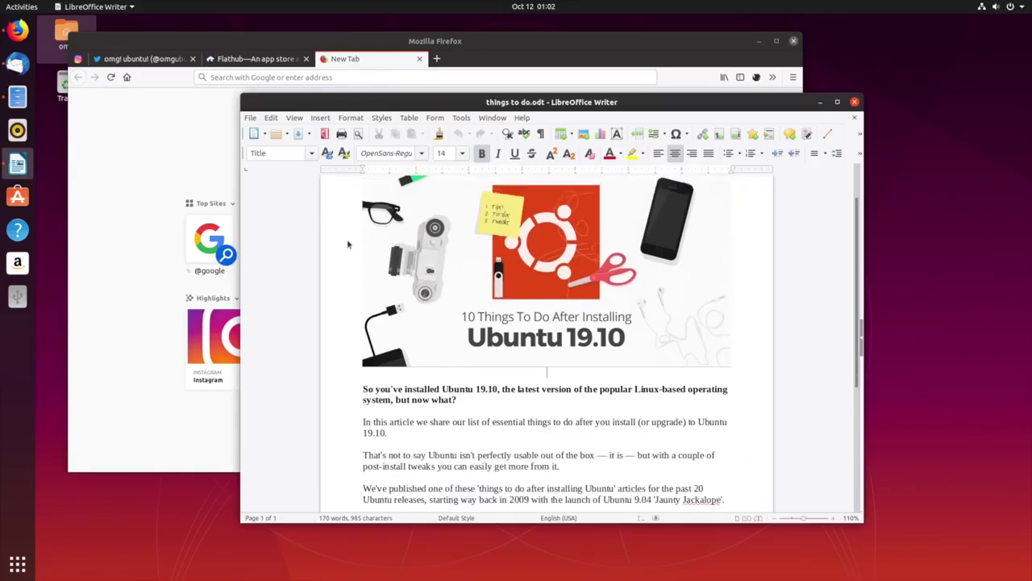
pyautogui.scroll(2, 348, 244)
pyautogui.click(22, 73)
pyautogui.click(124, 113)
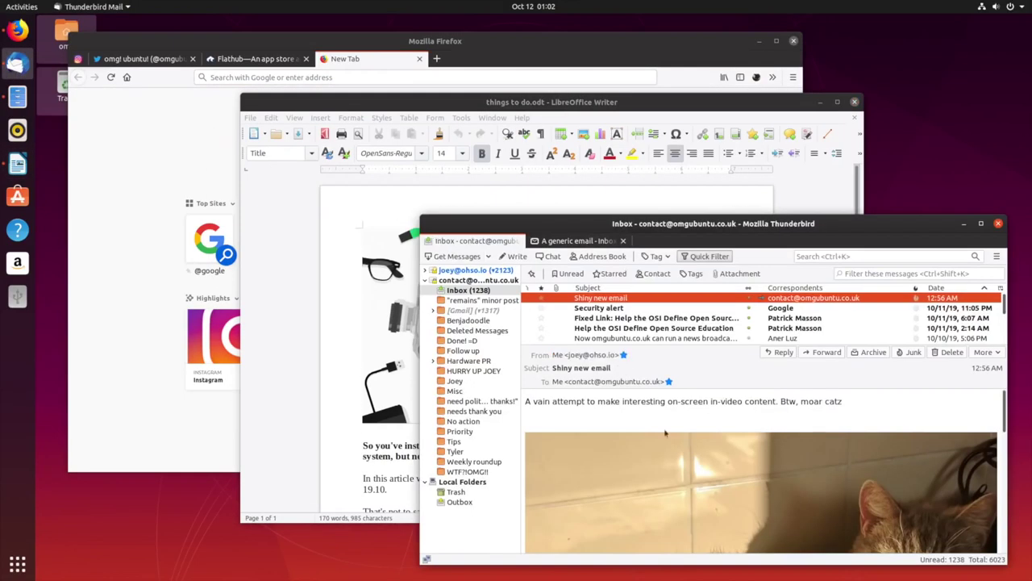
pyautogui.scroll(-2, 686, 456)
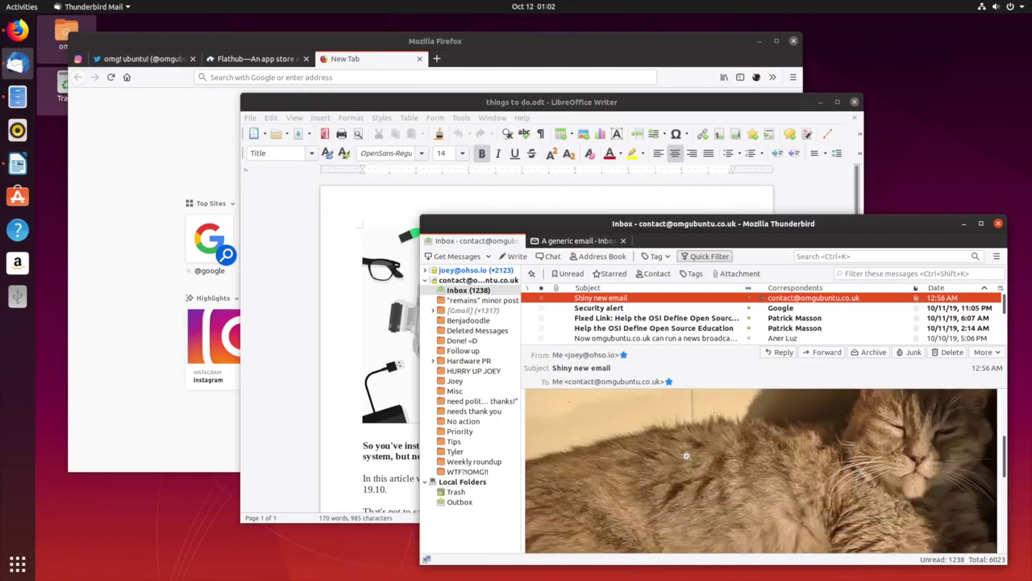
pyautogui.click(964, 223)
pyautogui.click(820, 102)
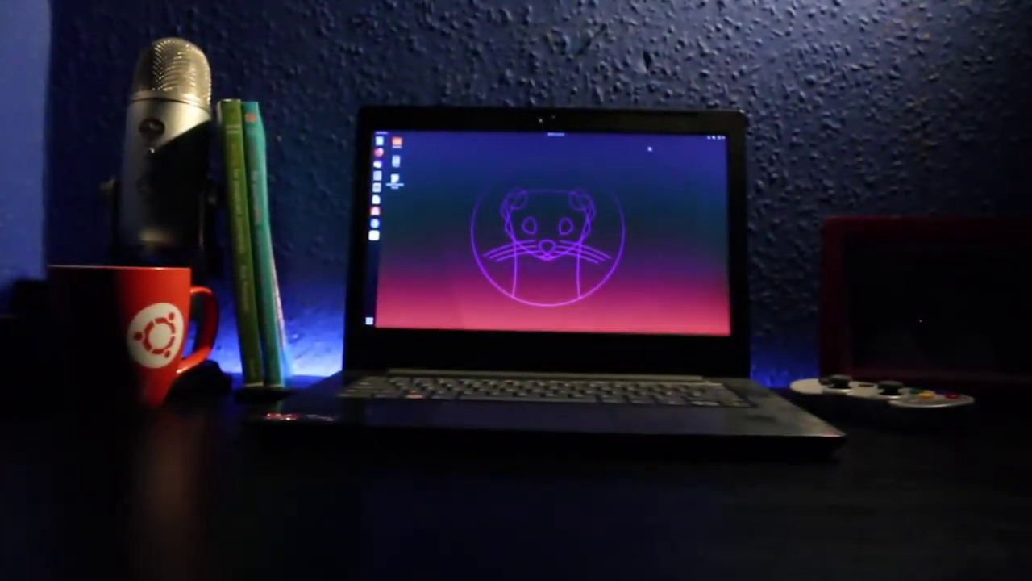
# Step: Search 'Spotify' from the Activities overview and open its Ubuntu Software page
pyautogui.press('super')
pyautogui.write('Spotify')
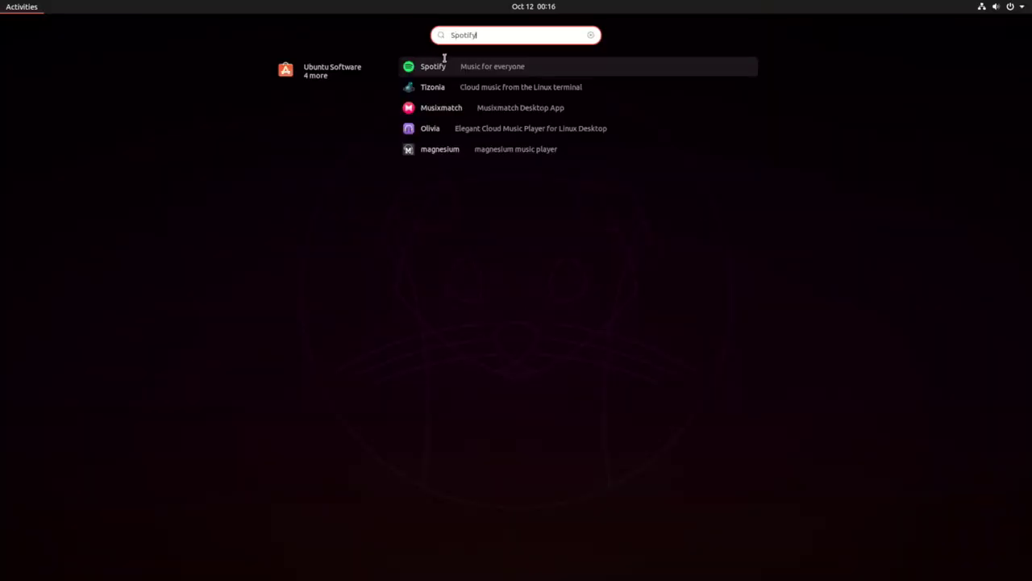
pyautogui.click(448, 65)
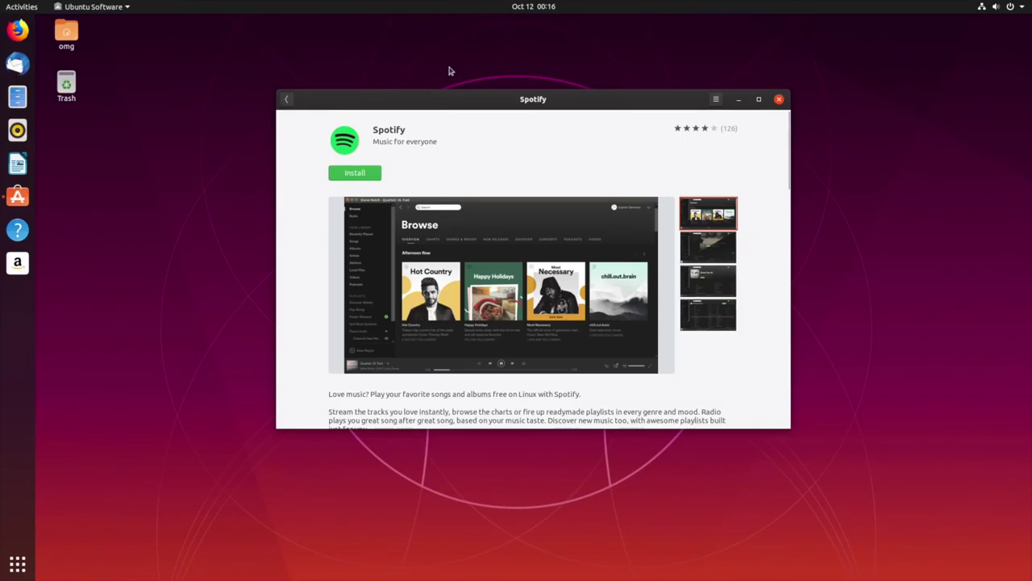